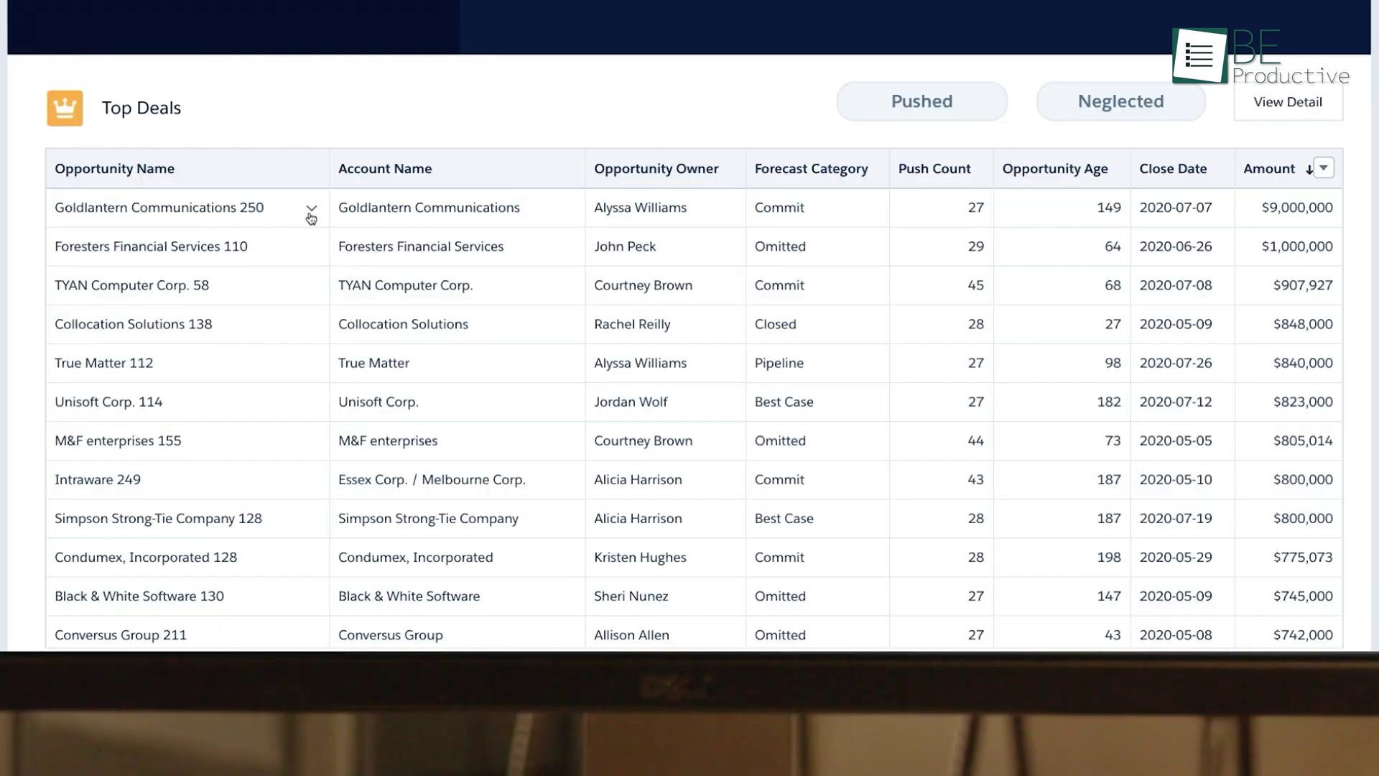
Show the row actions for the Goldlantern Communications 250 deal in Salesforce's Top Deals table
left_click(311, 214)
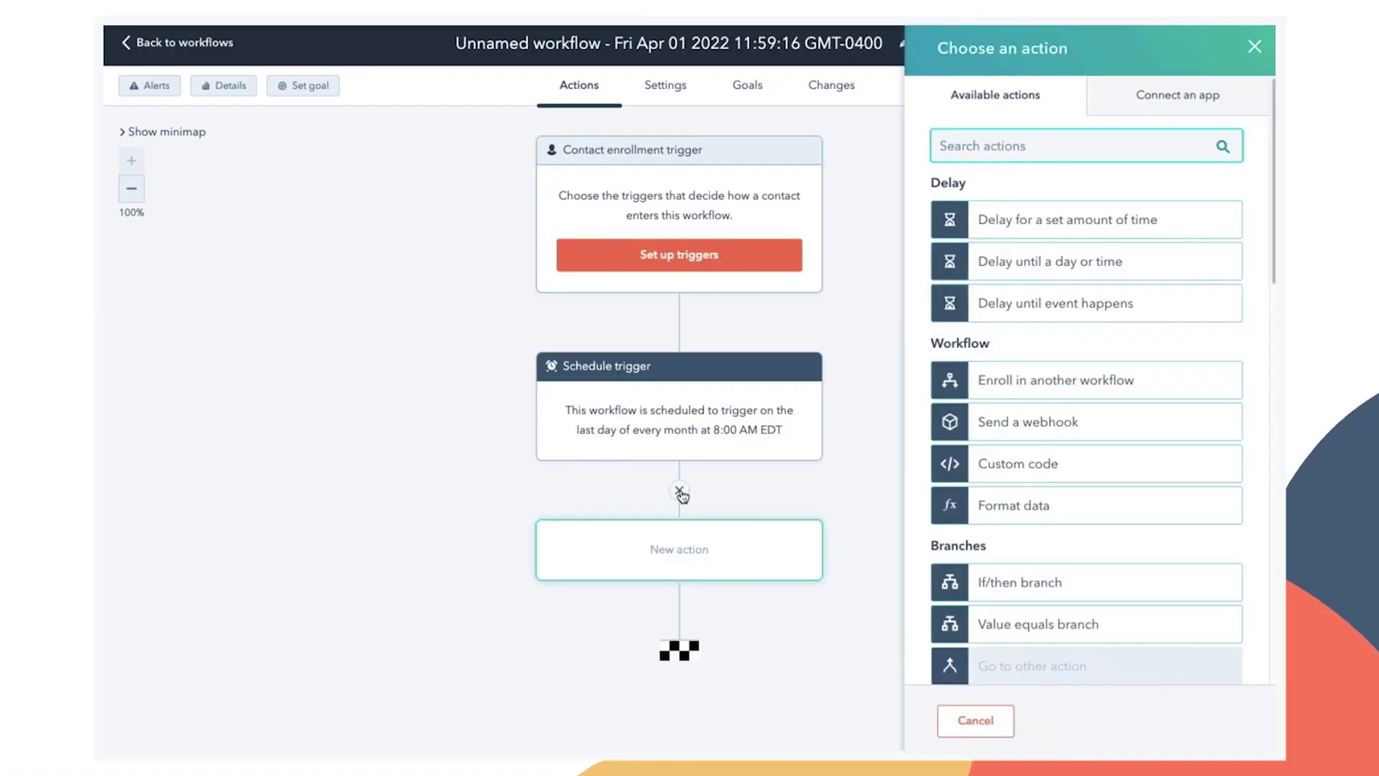
scroll(1183, 354, "down", 3)
scroll(1183, 354, "down", 3)
scroll(1183, 355, "down", 3)
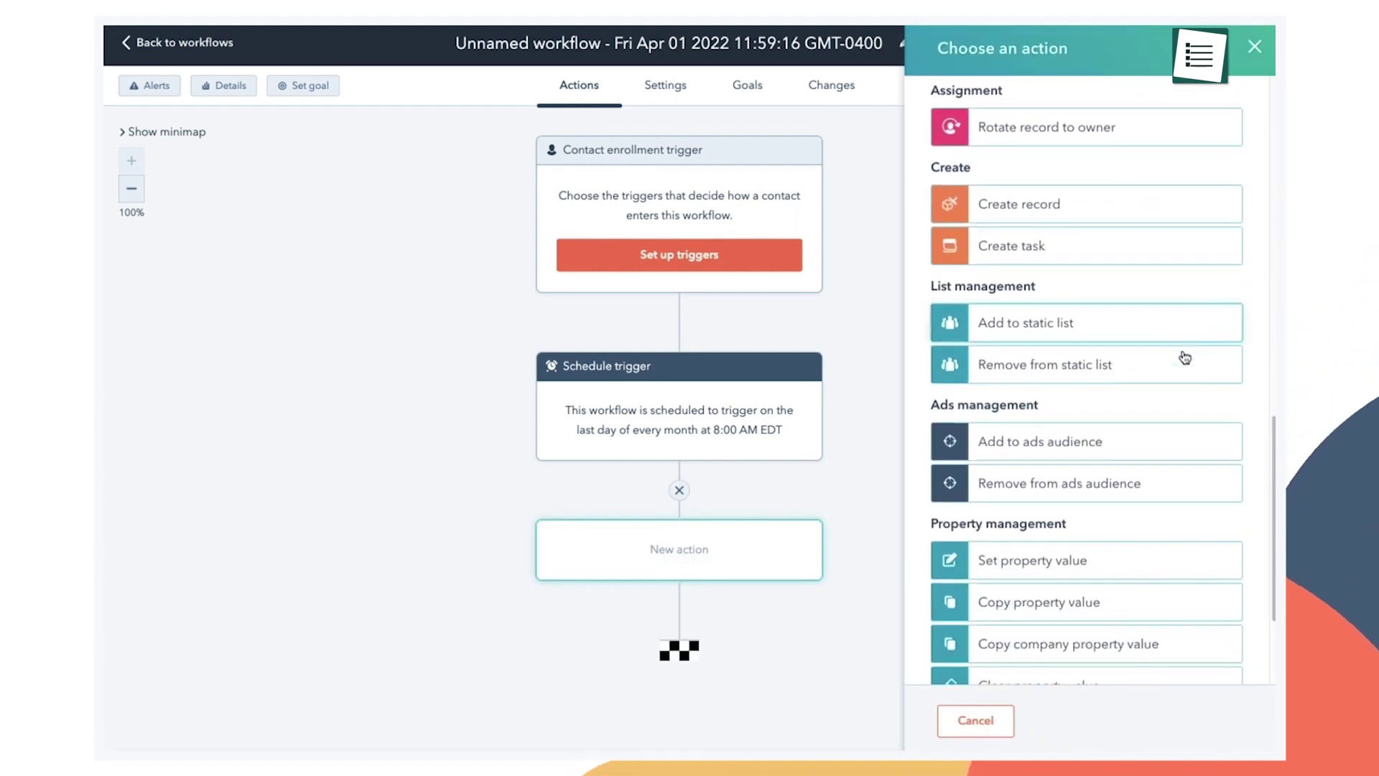
scroll(1183, 354, "down", 3)
scroll(1183, 355, "up", 5)
scroll(1183, 354, "up", 5)
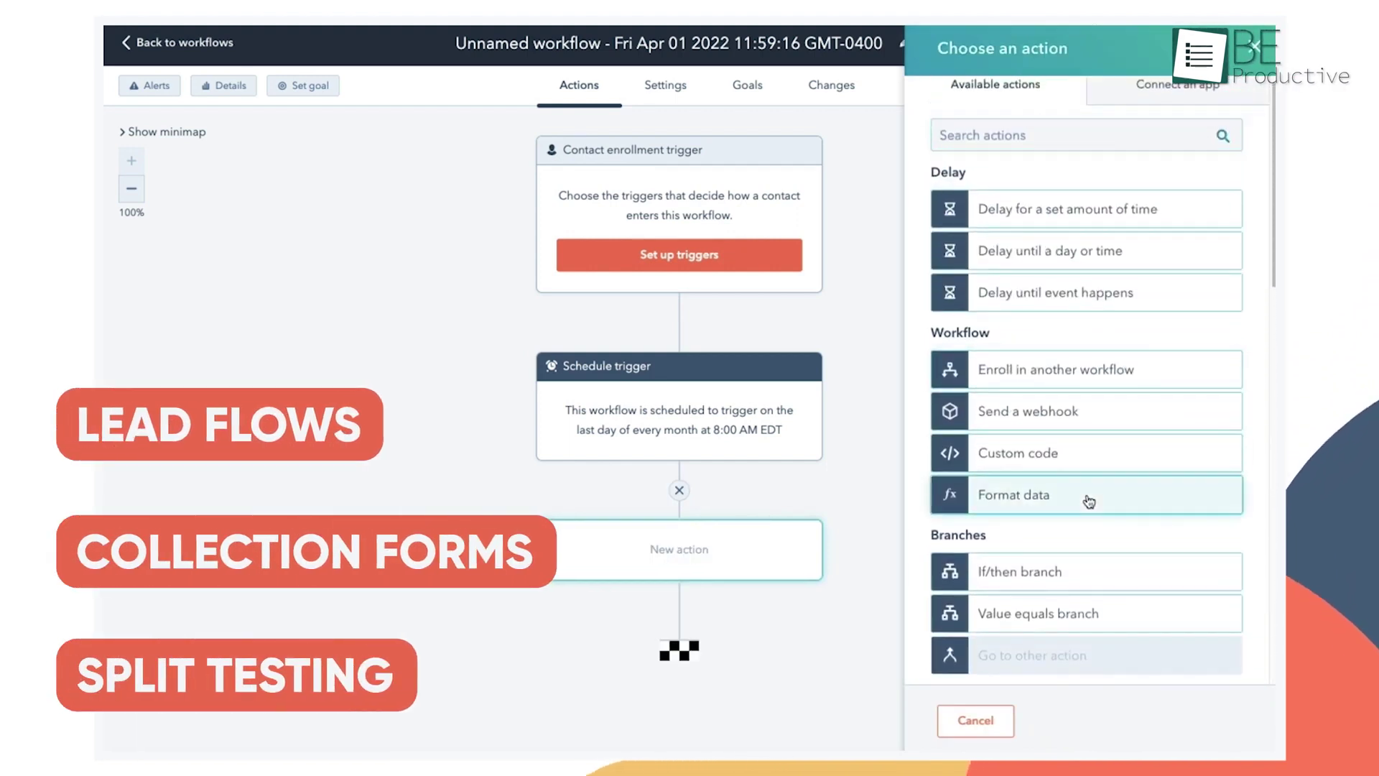
Add a Format data action after the monthly schedule trigger in the HubSpot workflow
left_click(1089, 499)
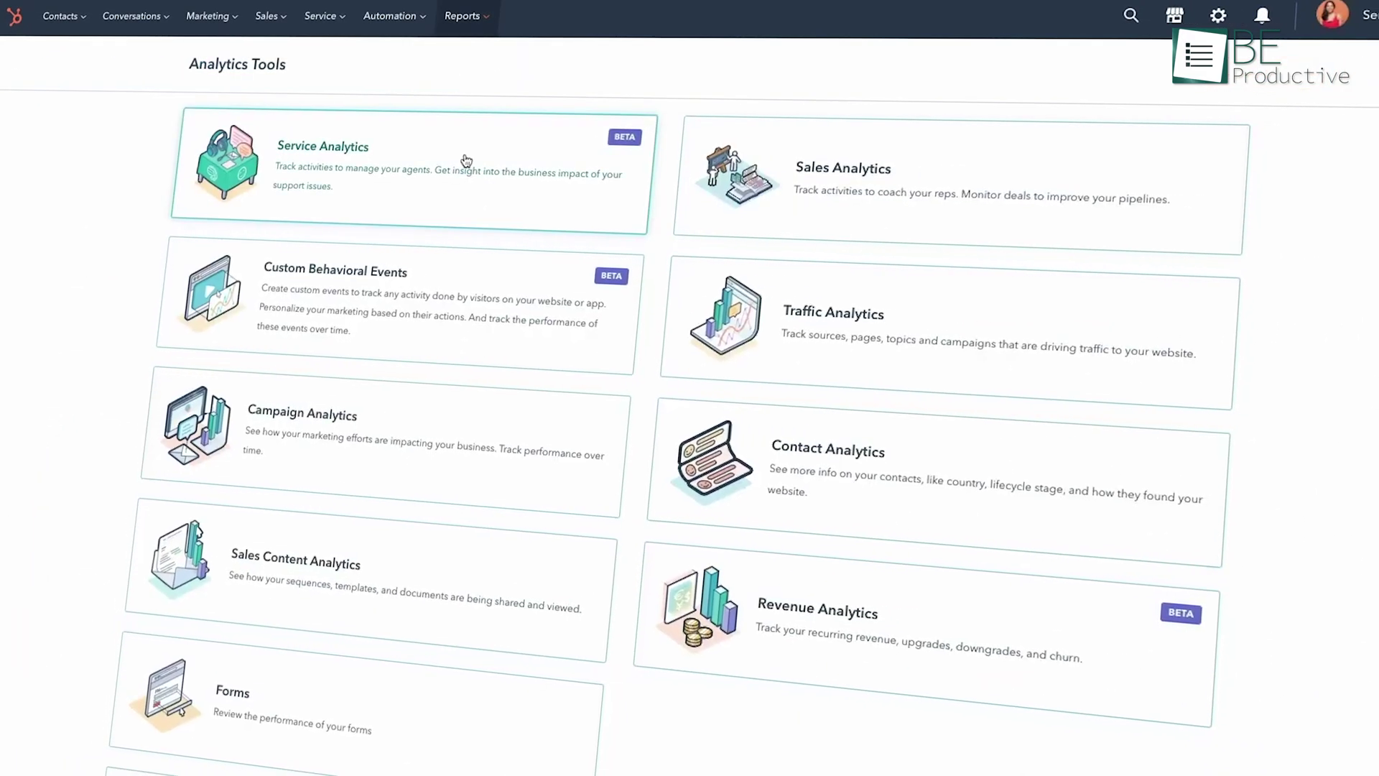
Show the Service Analytics average time to close tickets report (2.9 days)
left_click(467, 159)
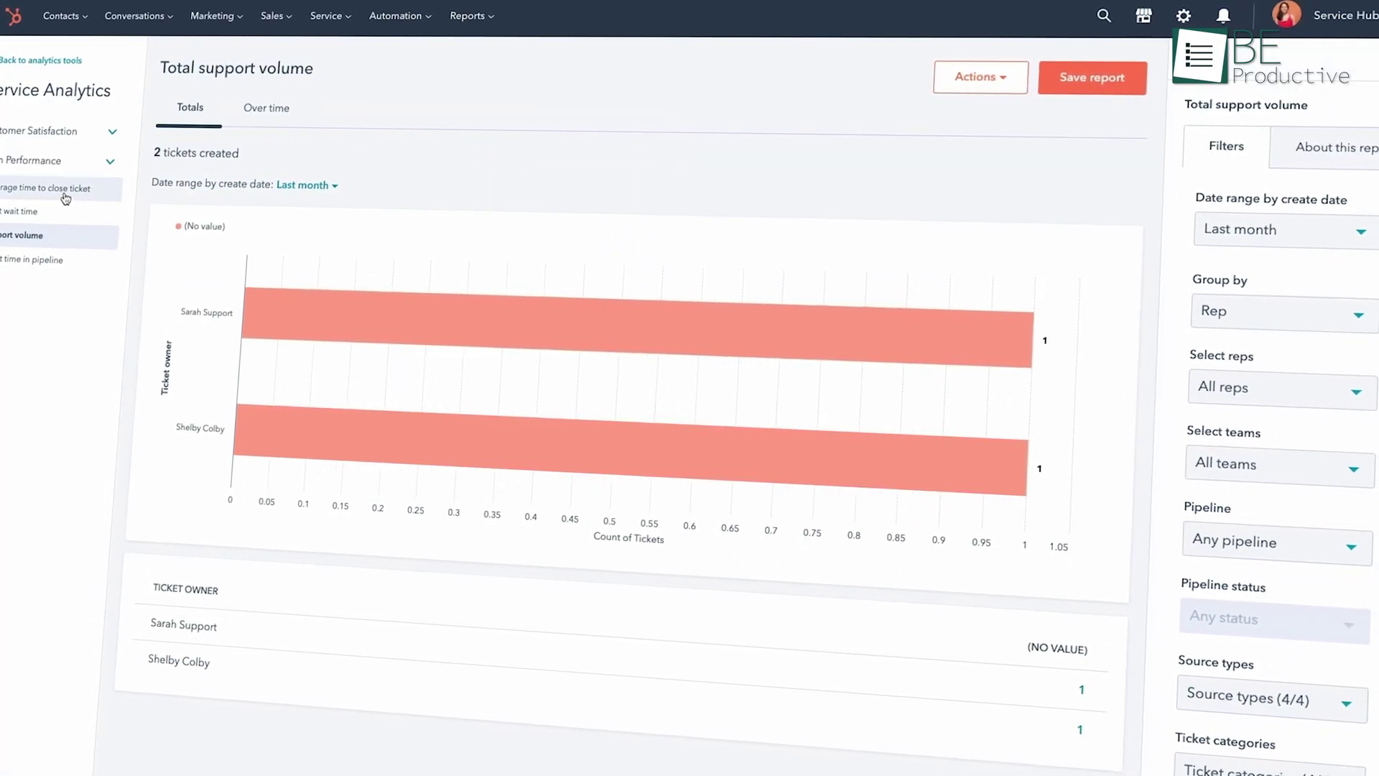
left_click(64, 192)
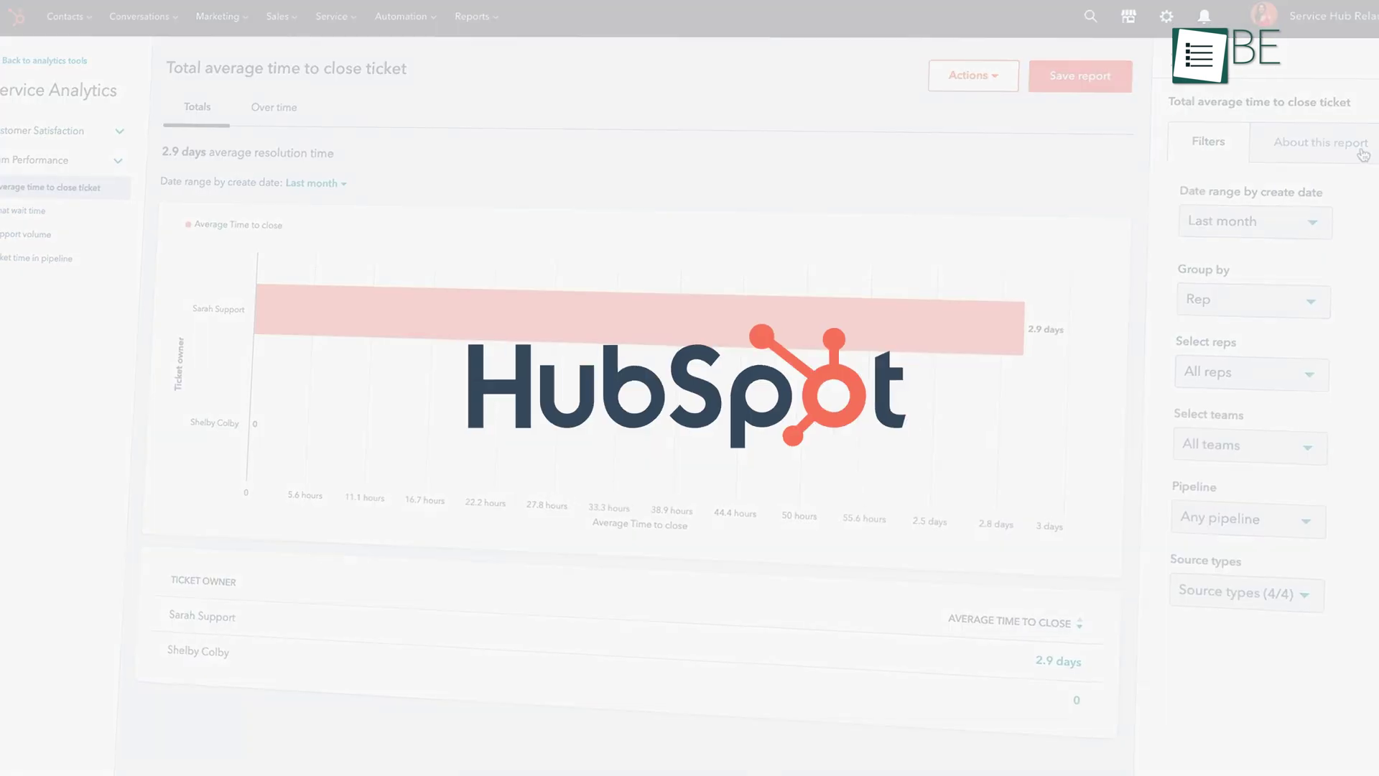